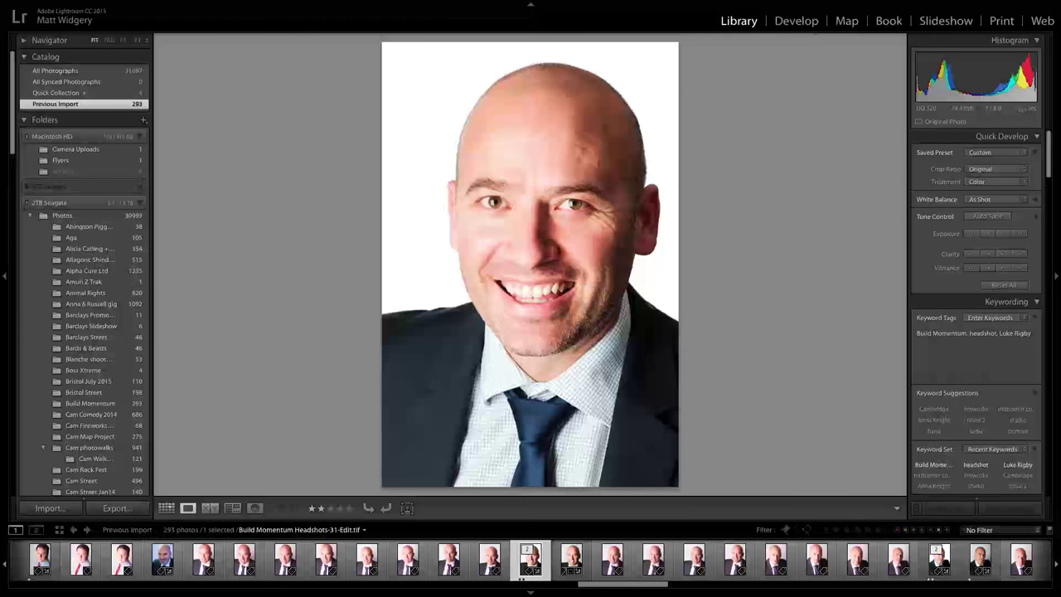
Step: Send the original Headshots-31.raf raw headshot from Lightroom to Photoshop CC 2015 and switch to its desktop
key(Right)
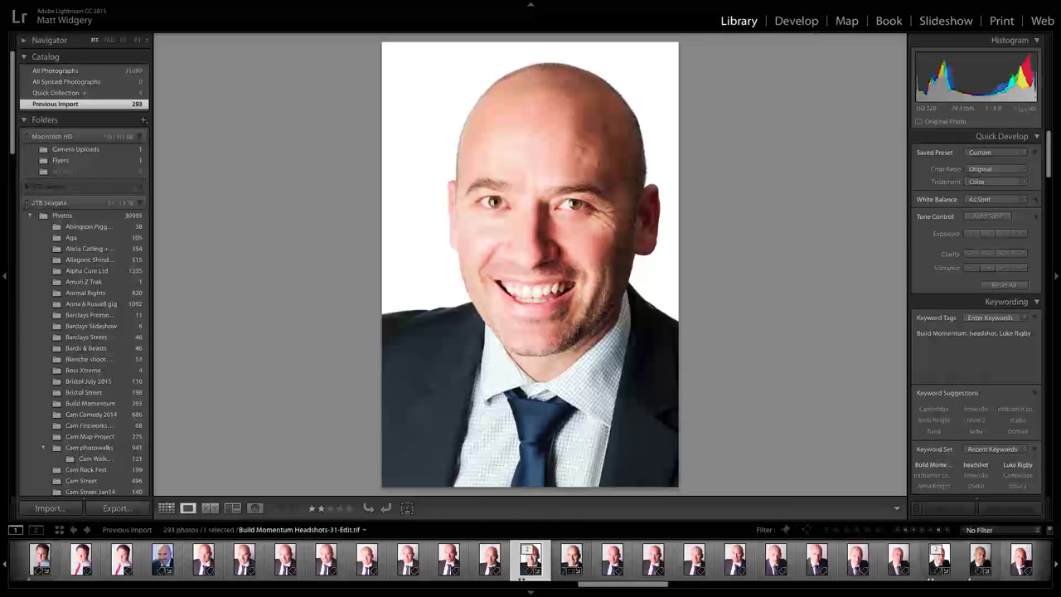
key(Left)
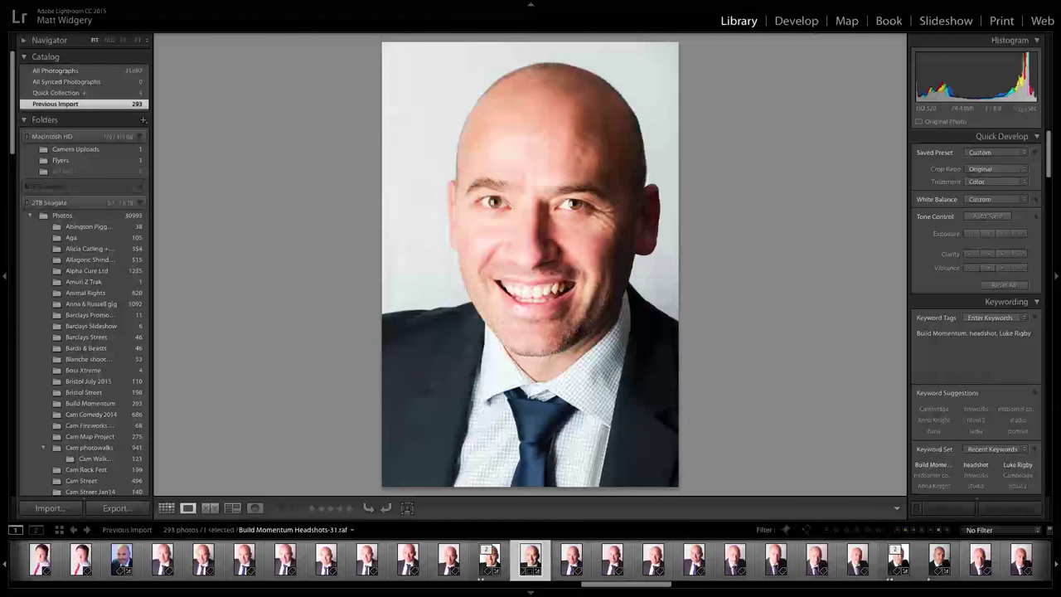
right_click(498, 253)
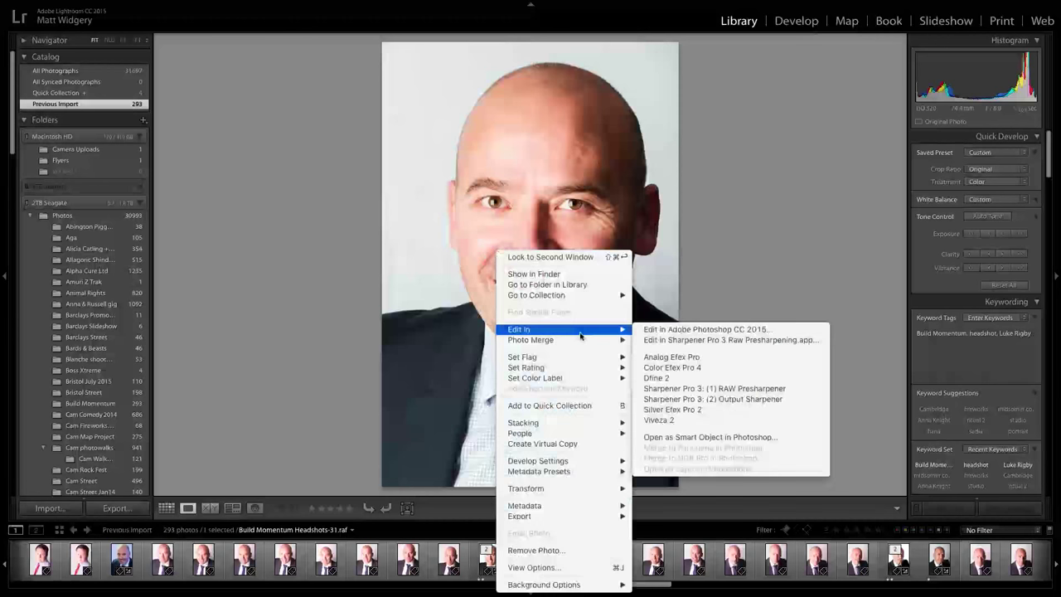
mouse_move(581, 332)
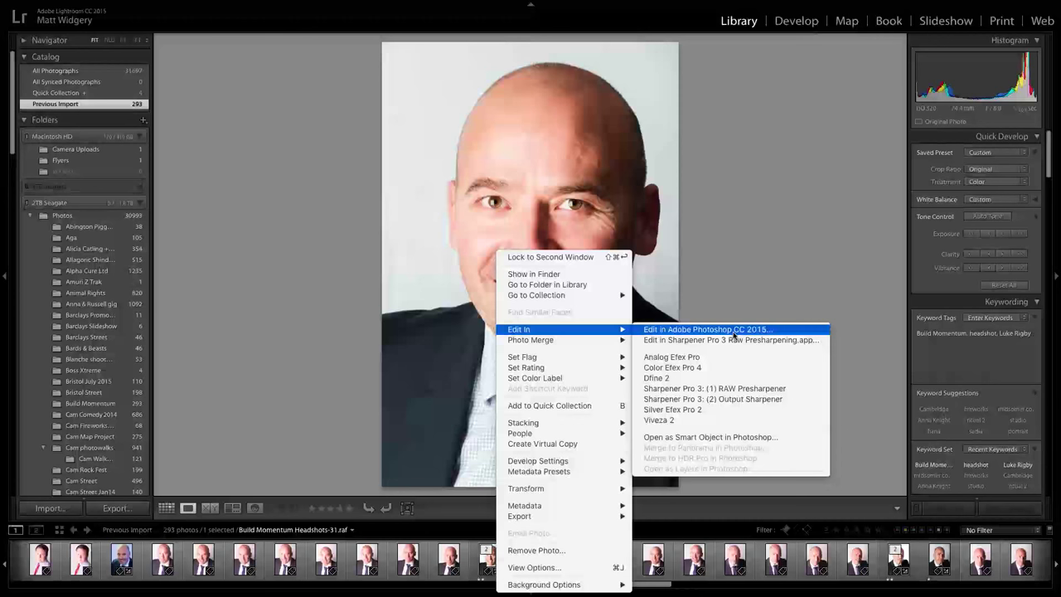
click(747, 222)
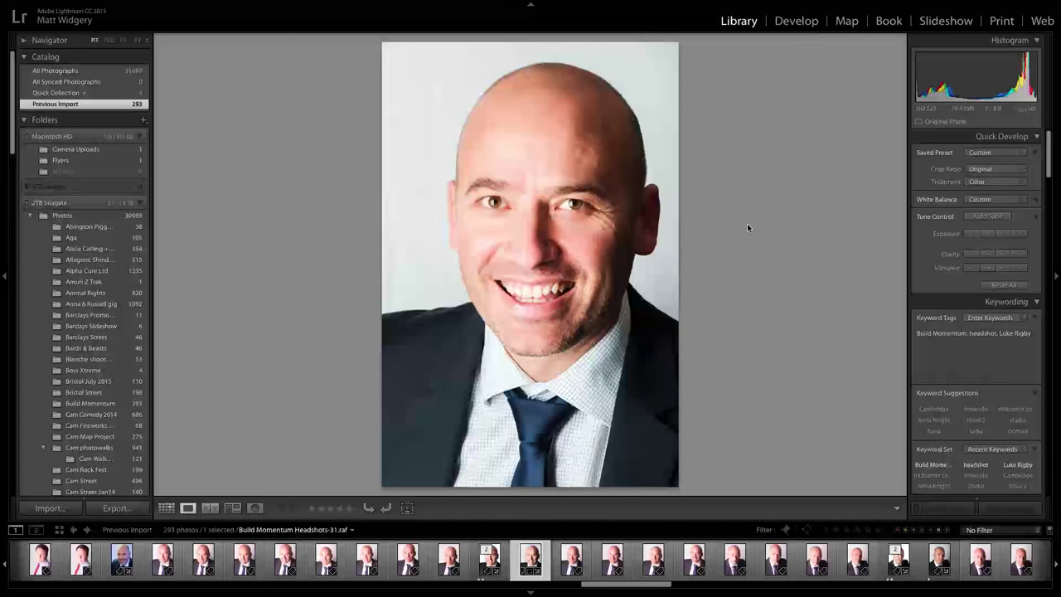
key(ctrl+Up)
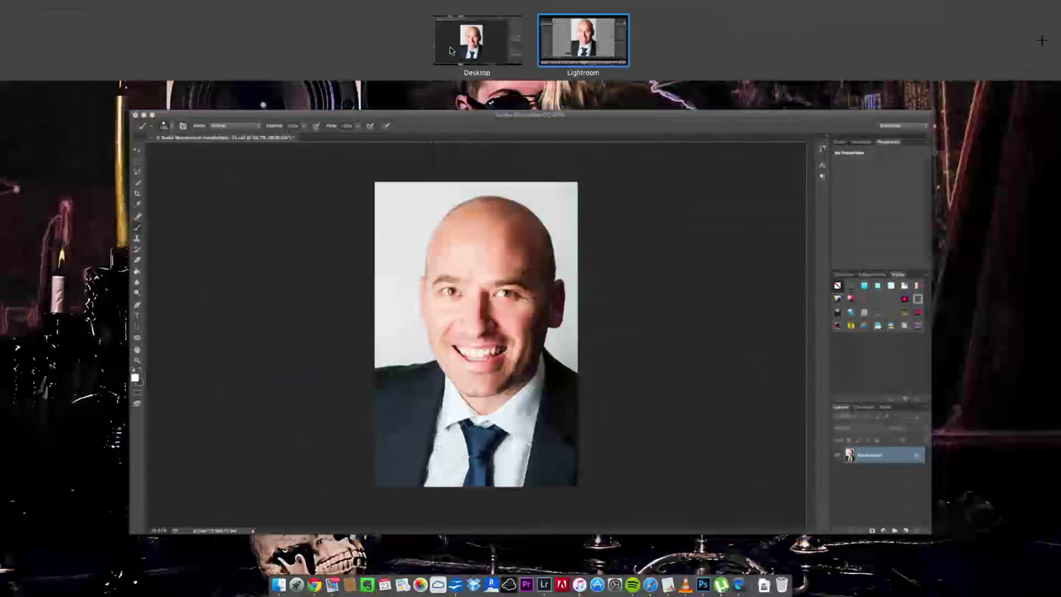
click(450, 51)
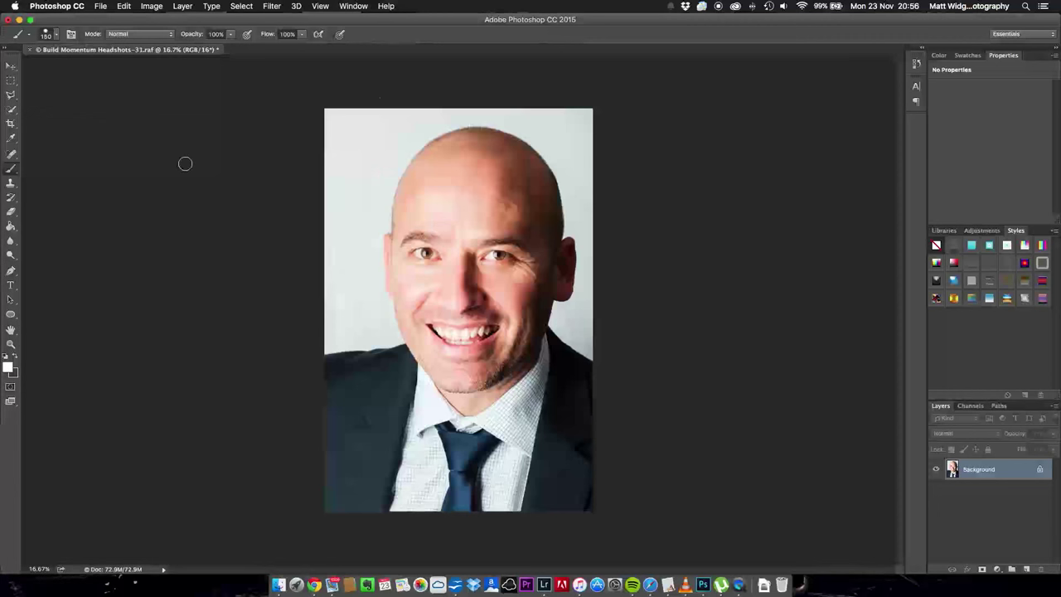
Step: Select the Quick Selection tool to start selecting the backdrop
key(w)
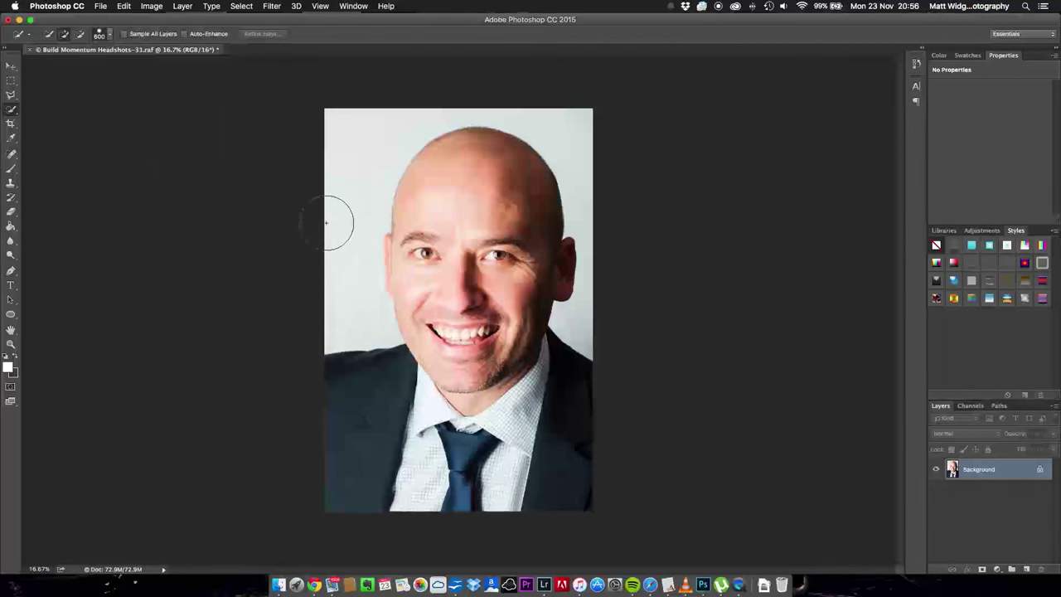
Step: Quick-select the grey backdrop left of, above and right of the man's head, then open Refine Edge
click(349, 301)
key(bracketright)
key(bracketright)
key(bracketright)
key(bracketright)
key(bracketright)
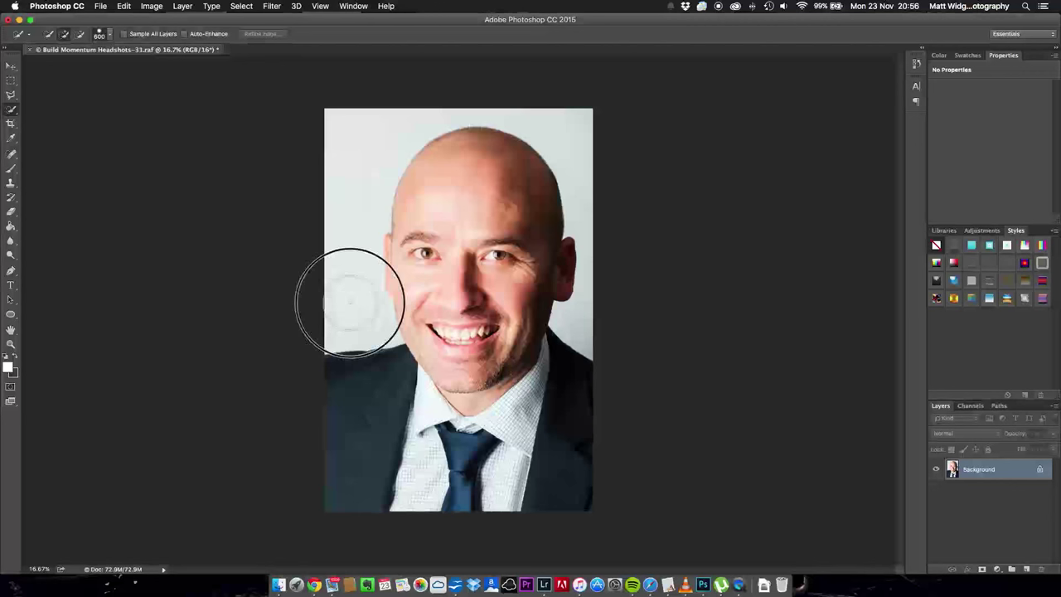
key(bracketleft)
key(bracketleft)
key(bracketleft)
drag(343, 182, 351, 107)
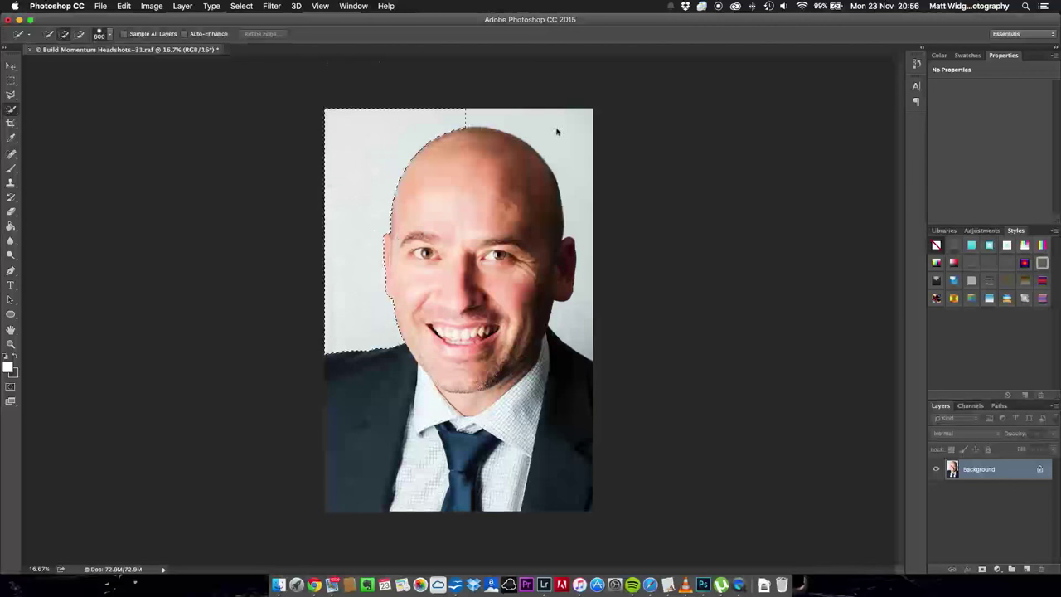
mouse_move(562, 128)
mouse_down()
mouse_move(596, 214)
mouse_move(582, 321)
mouse_up()
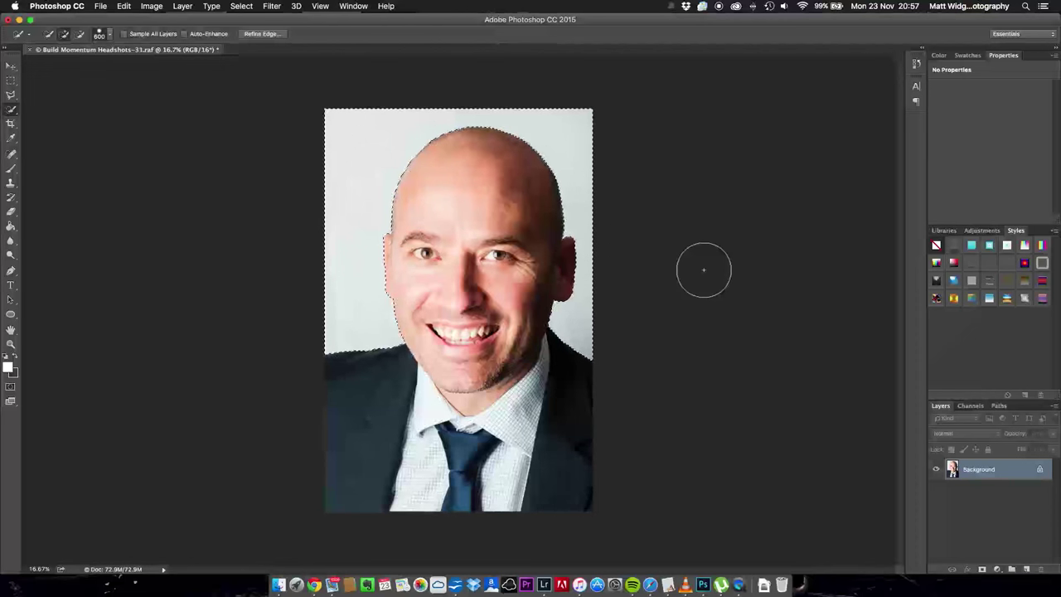
key(super+alt+r)
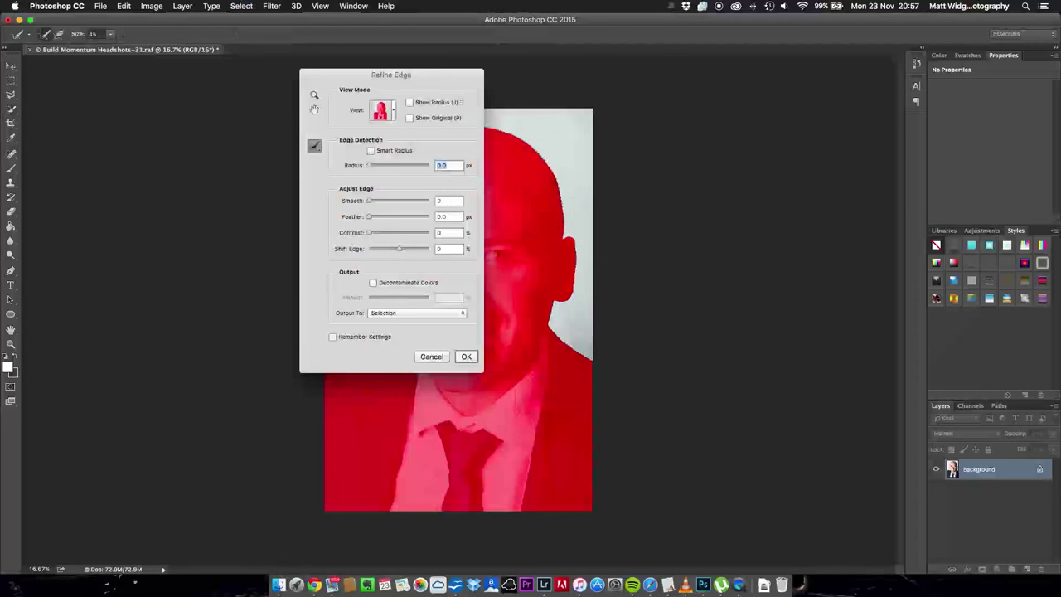
Step: Move the Refine Edge dialog off the photo and zoom in on the headshot
drag(354, 75, 706, 104)
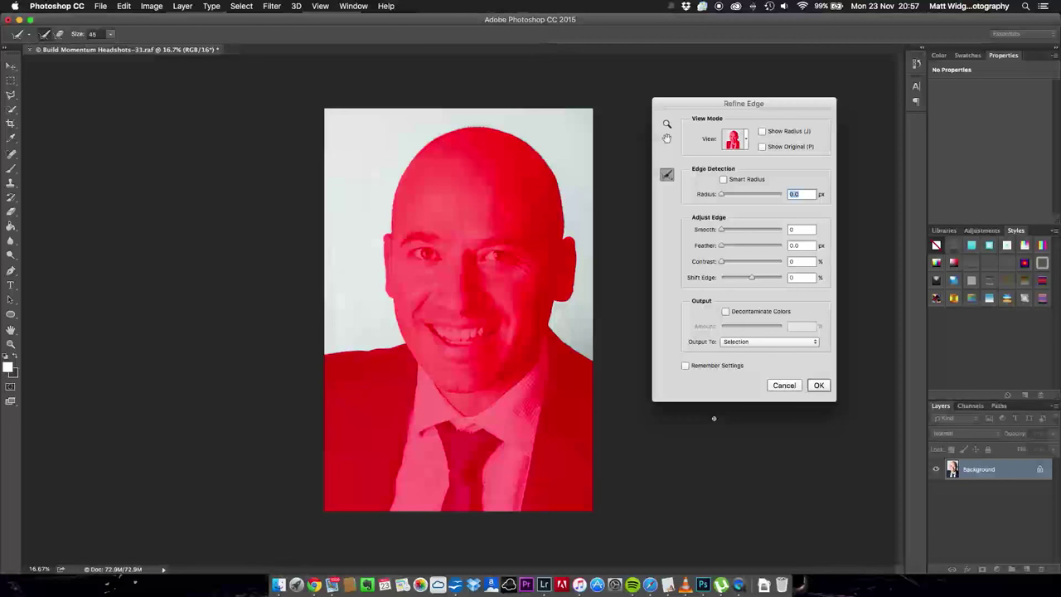
key(super+equal)
key(super+equal)
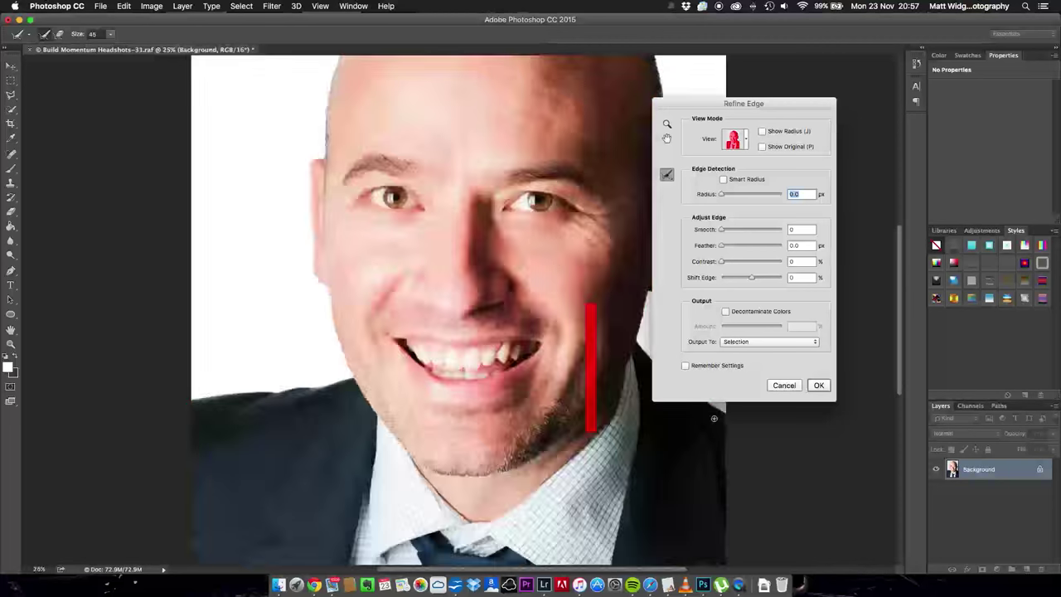
scroll(398, 315, up, 10)
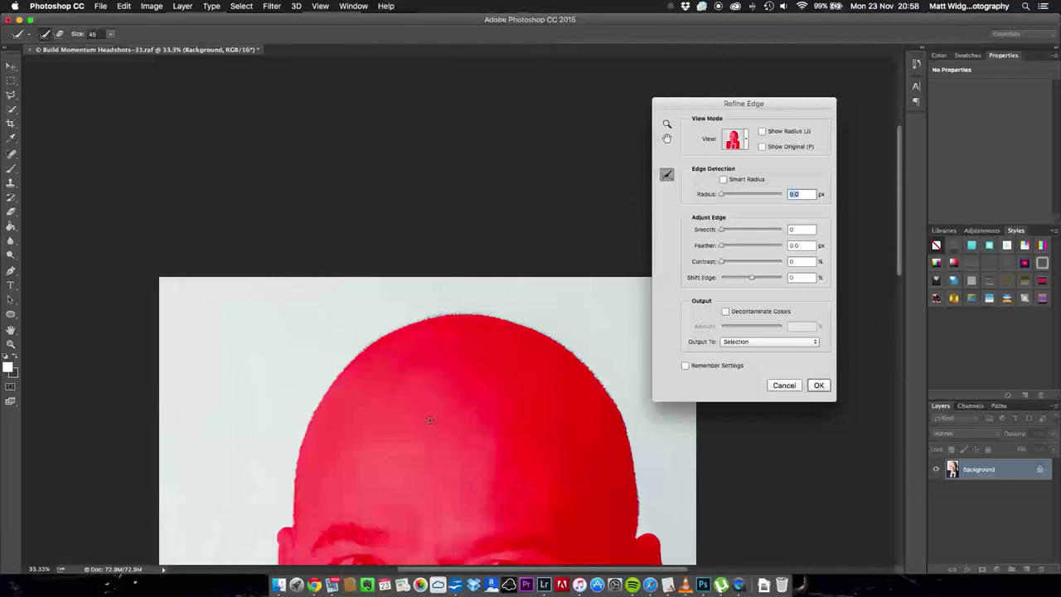
Step: Refine the selection edge around the left, top and right sides of the bald head
drag(429, 420, 403, 275)
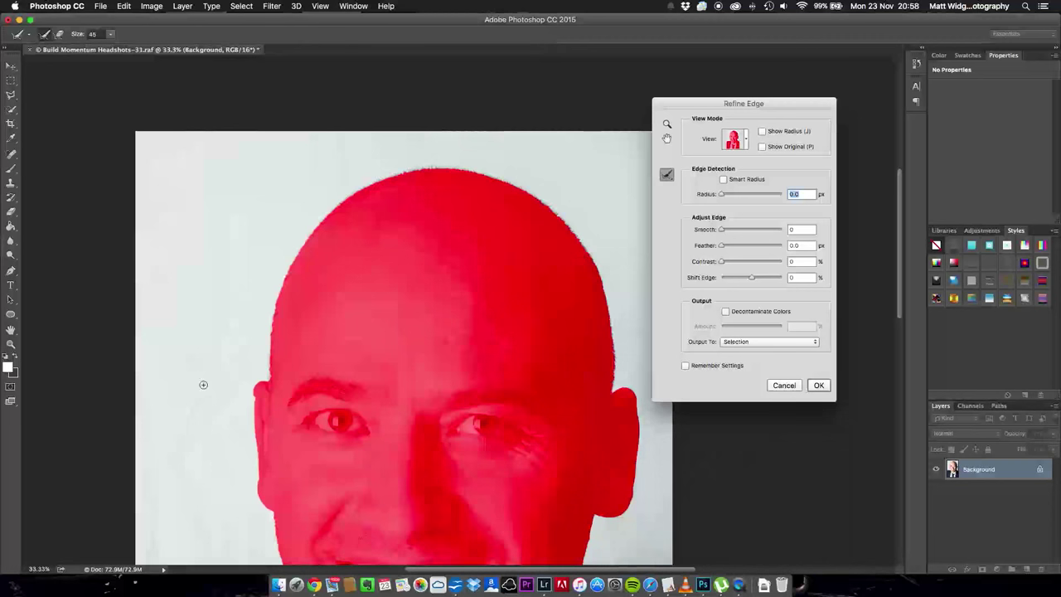
drag(268, 379, 273, 318)
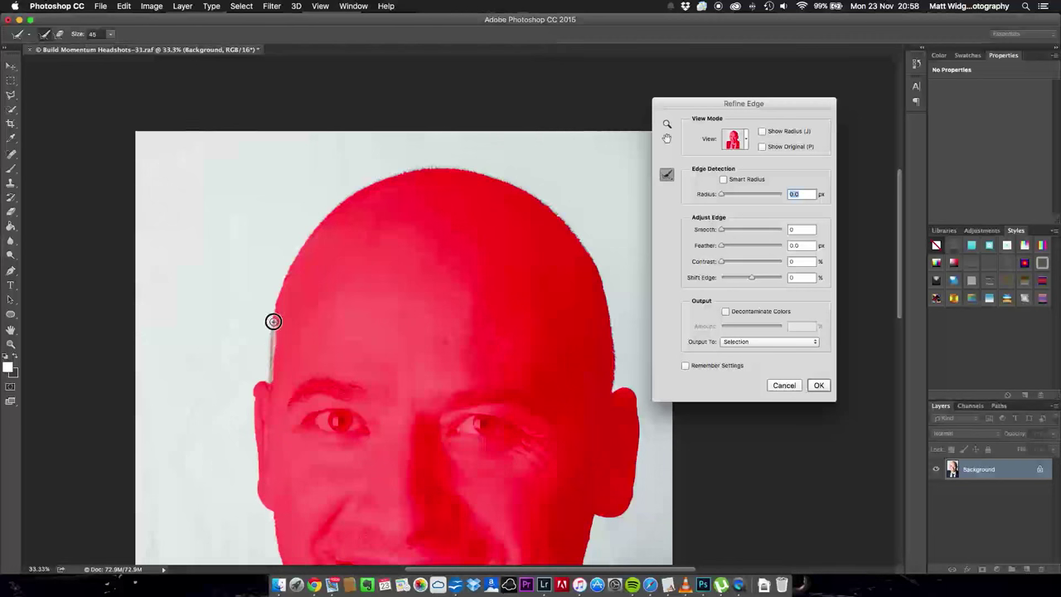
scroll(269, 307, down, 2)
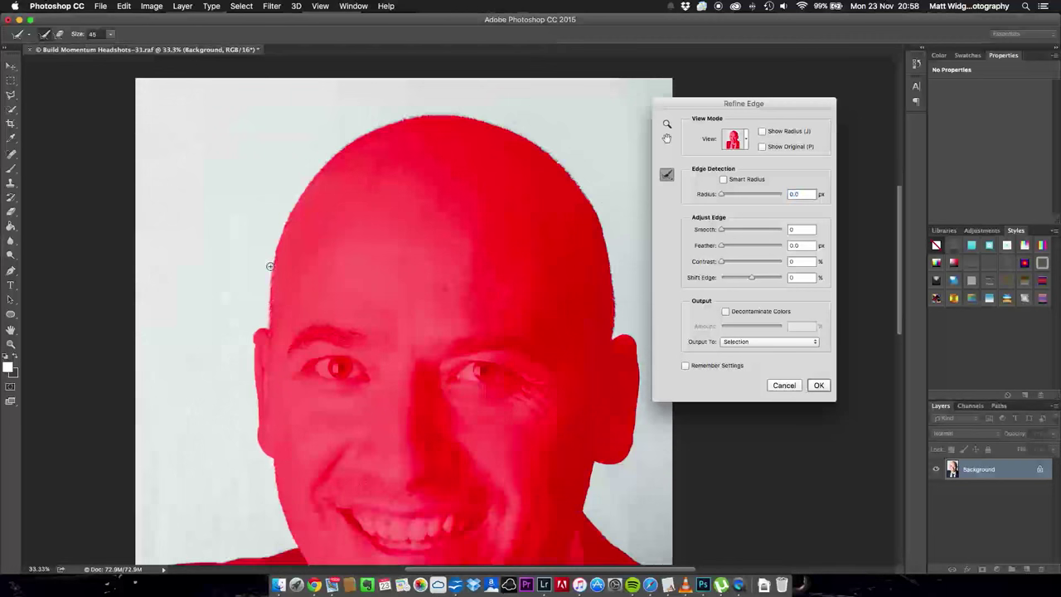
mouse_move(269, 266)
mouse_down()
mouse_move(270, 279)
mouse_move(282, 229)
mouse_move(271, 202)
mouse_up()
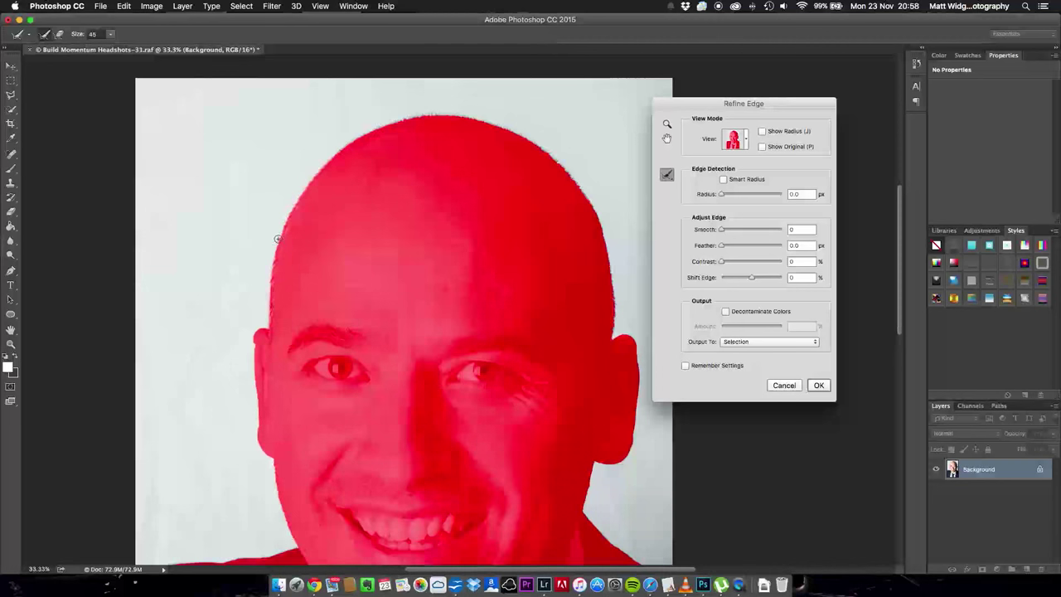
drag(332, 152, 381, 125)
scroll(398, 129, down, 3)
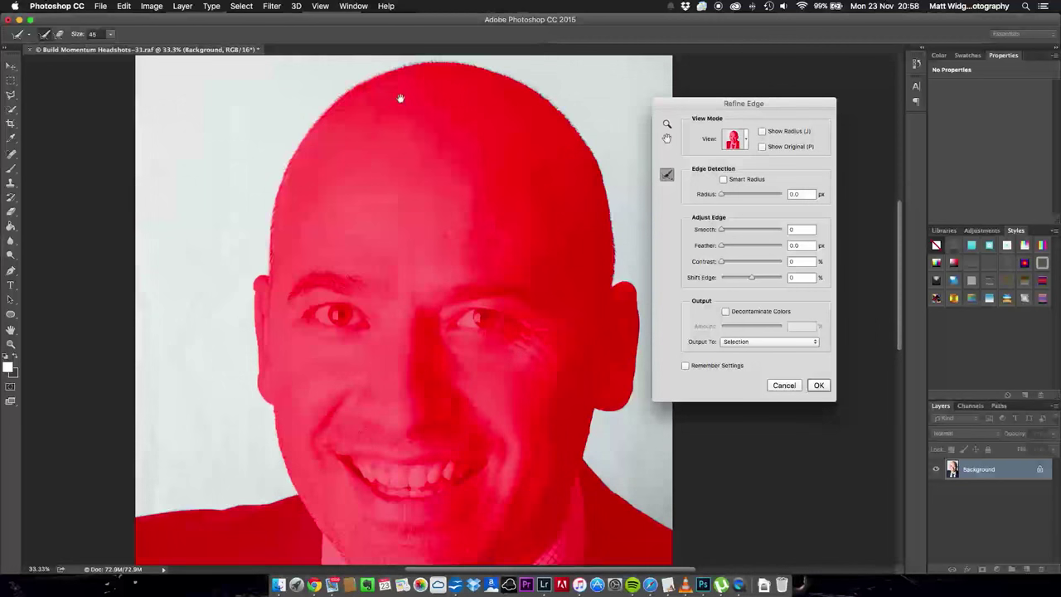
mouse_move(401, 99)
mouse_down()
mouse_move(390, 190)
mouse_move(403, 158)
mouse_move(455, 159)
mouse_move(522, 179)
mouse_move(553, 203)
mouse_move(600, 287)
mouse_up()
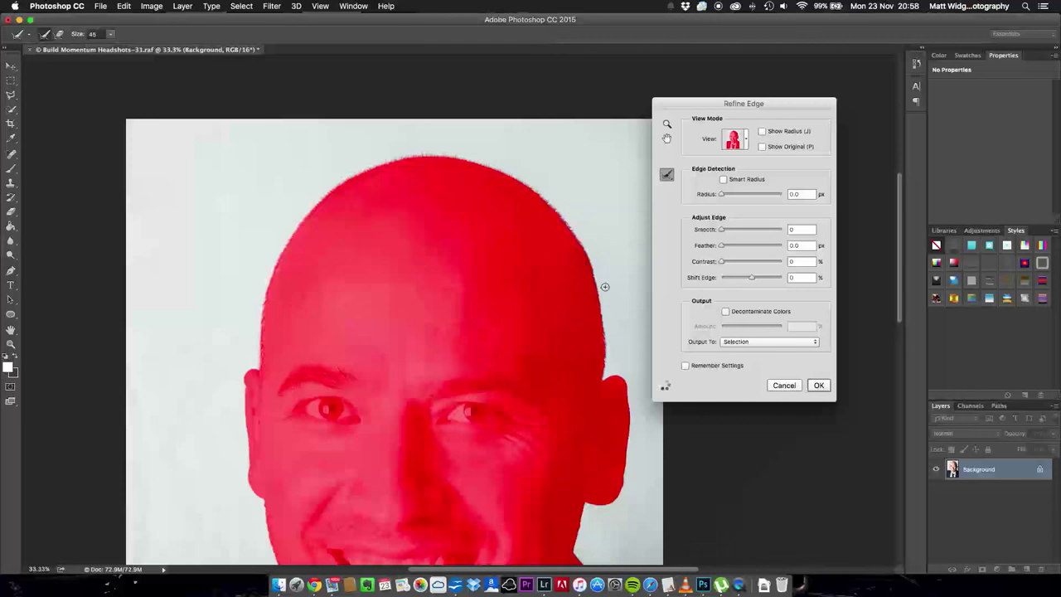
drag(595, 274, 606, 383)
Step: Refine the edges along the neck, shoulder, ear and cheek, then apply Refine Edge
drag(624, 528, 620, 324)
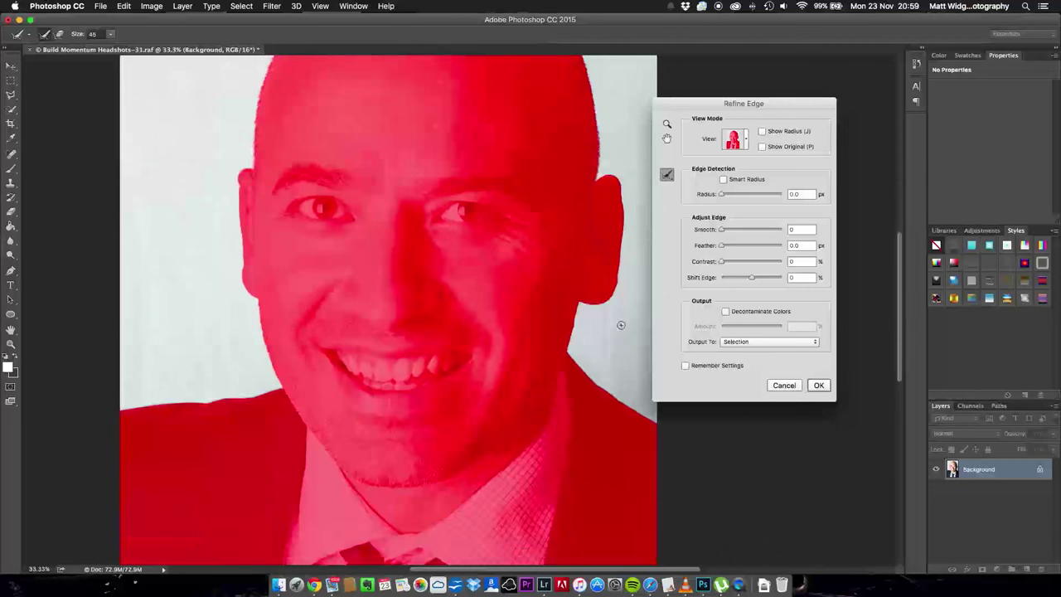
drag(578, 303, 564, 354)
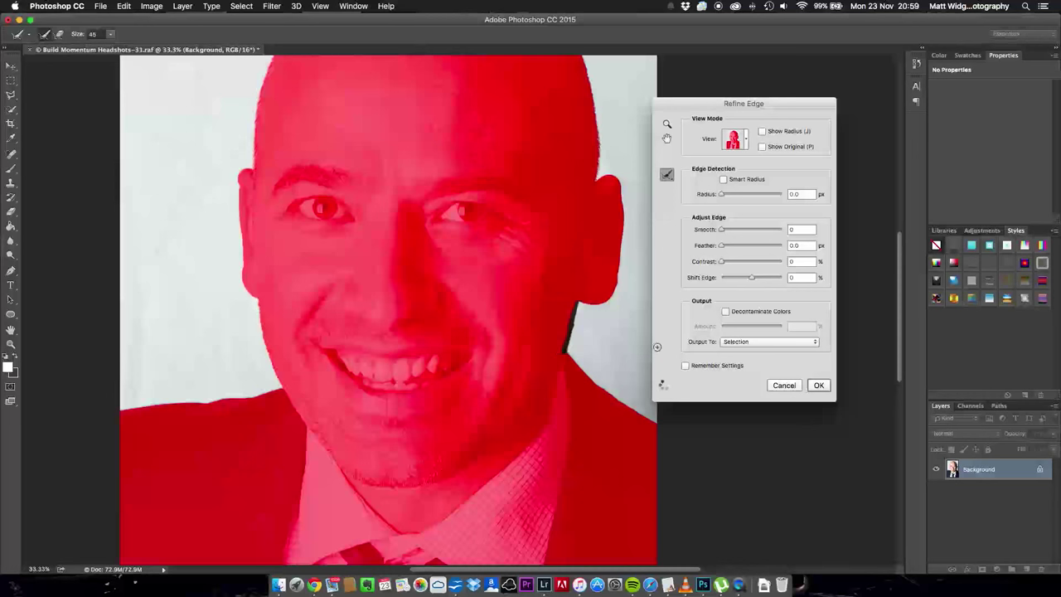
mouse_move(568, 352)
mouse_down()
mouse_move(609, 395)
mouse_move(663, 424)
mouse_up()
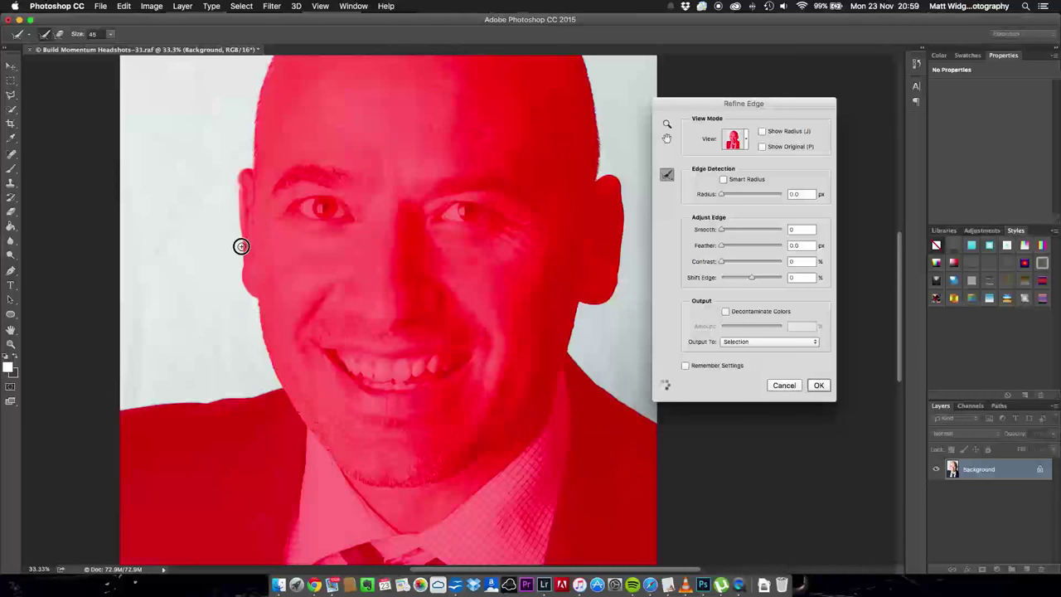
drag(239, 275, 252, 303)
mouse_move(257, 302)
mouse_down()
mouse_move(278, 384)
mouse_move(257, 397)
mouse_move(265, 400)
mouse_move(110, 412)
mouse_up()
key(super+minus)
key(super+minus)
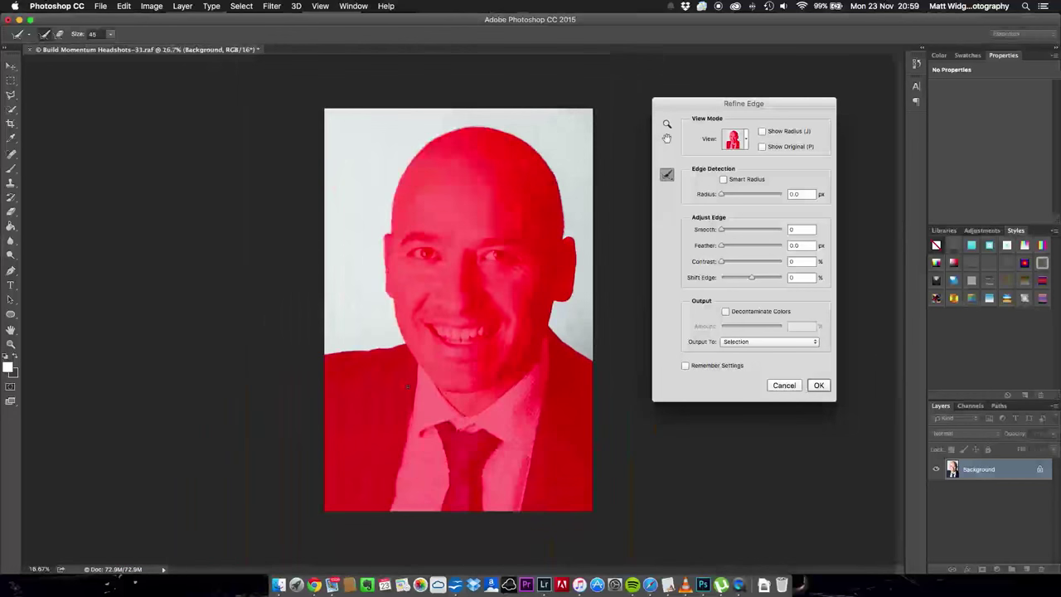
click(819, 386)
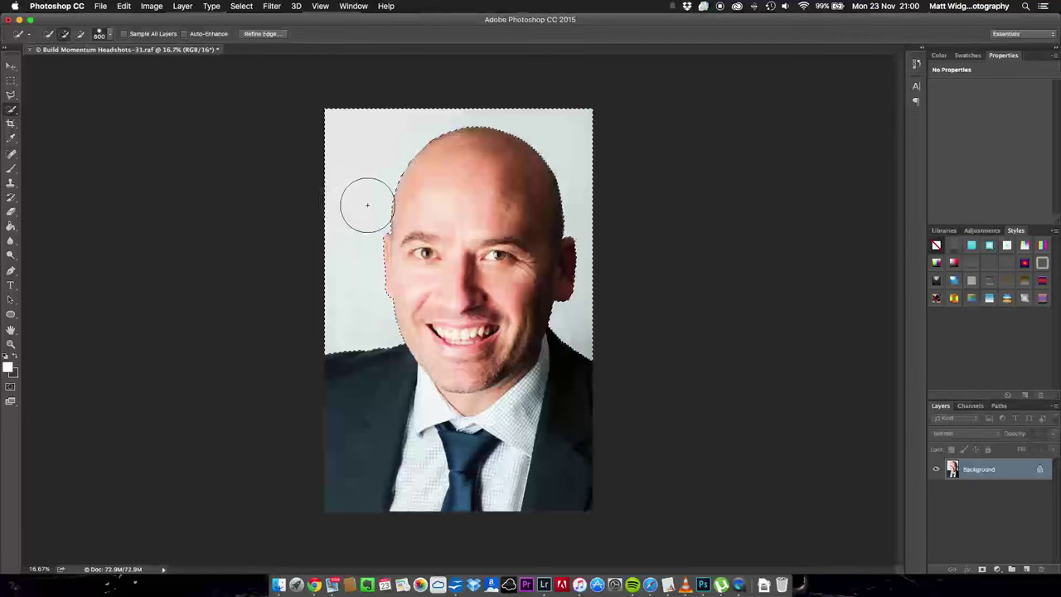
Step: Set a 900 px brush in pure white #ffffff and paint the backdrop left of the head
key(b)
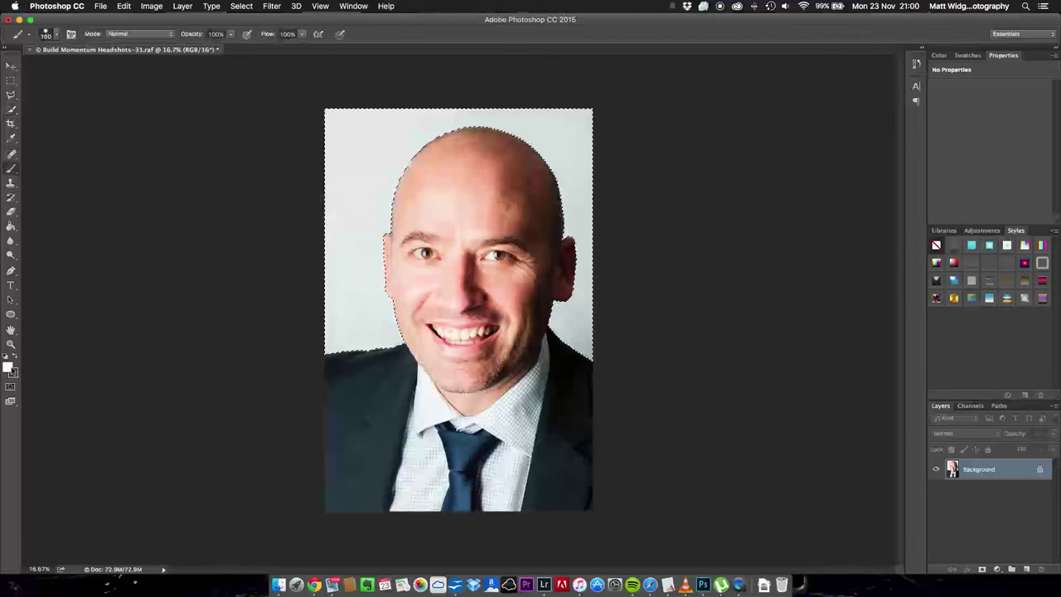
click(9, 368)
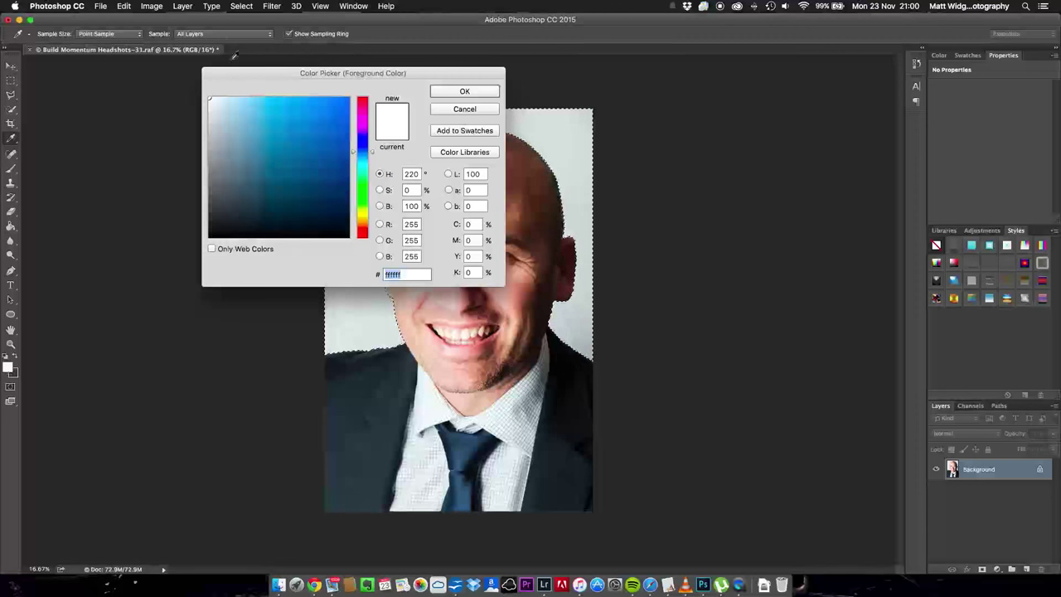
click(463, 91)
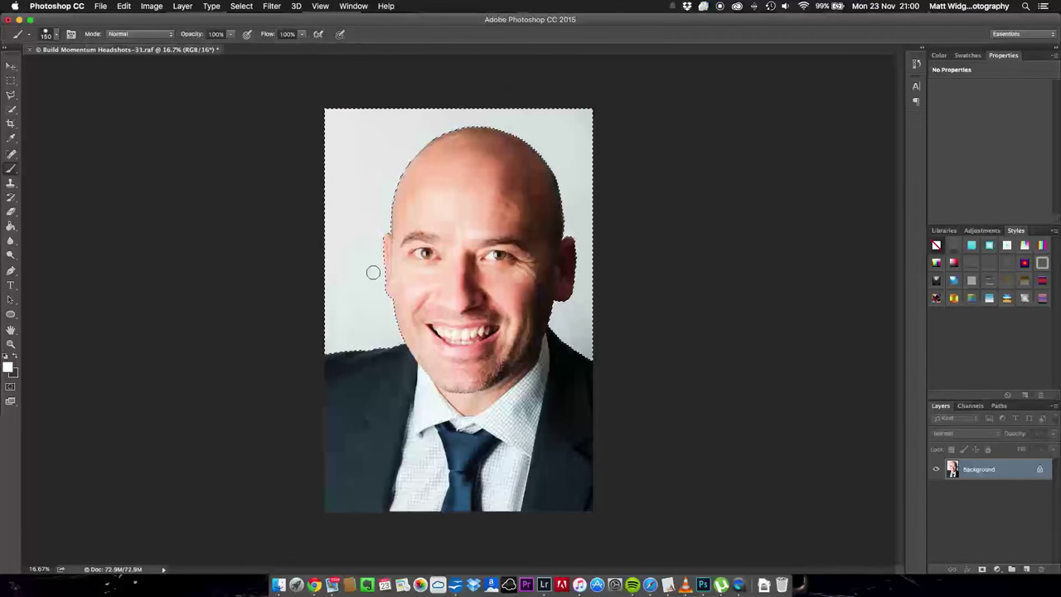
key(bracketright)
key(bracketright)
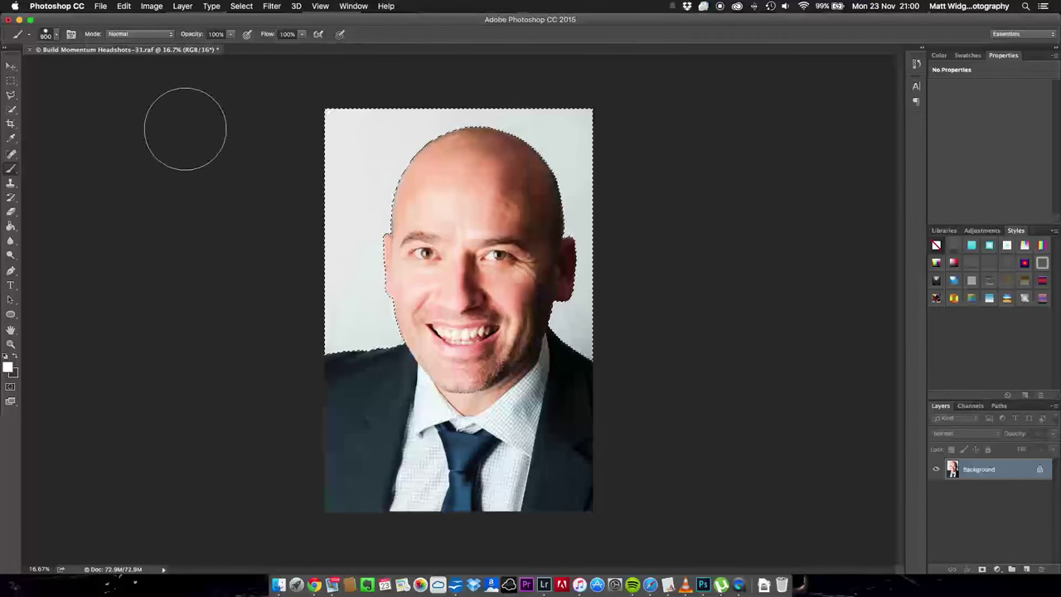
click(58, 37)
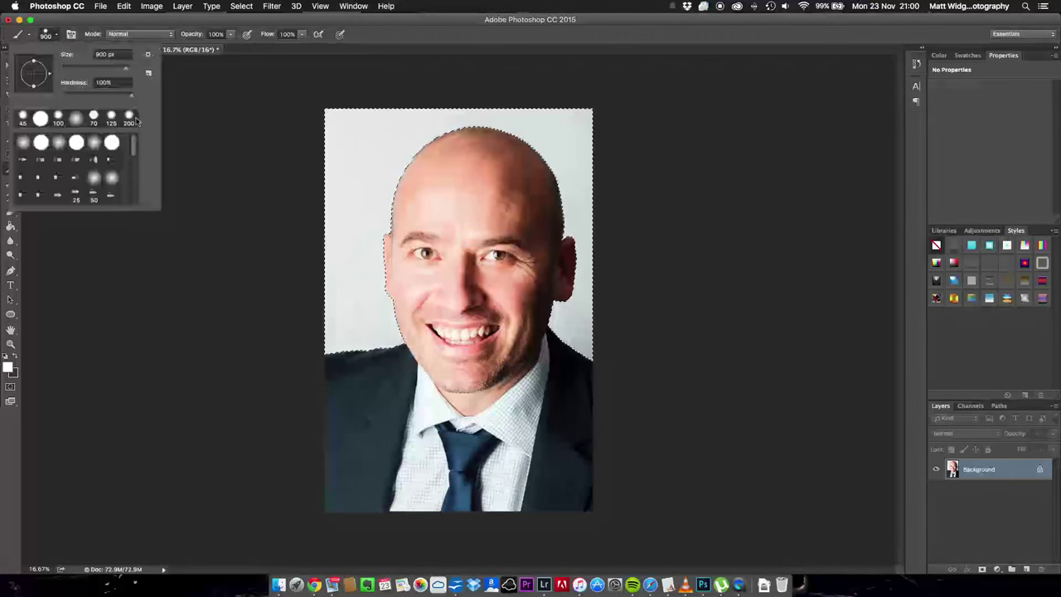
click(212, 26)
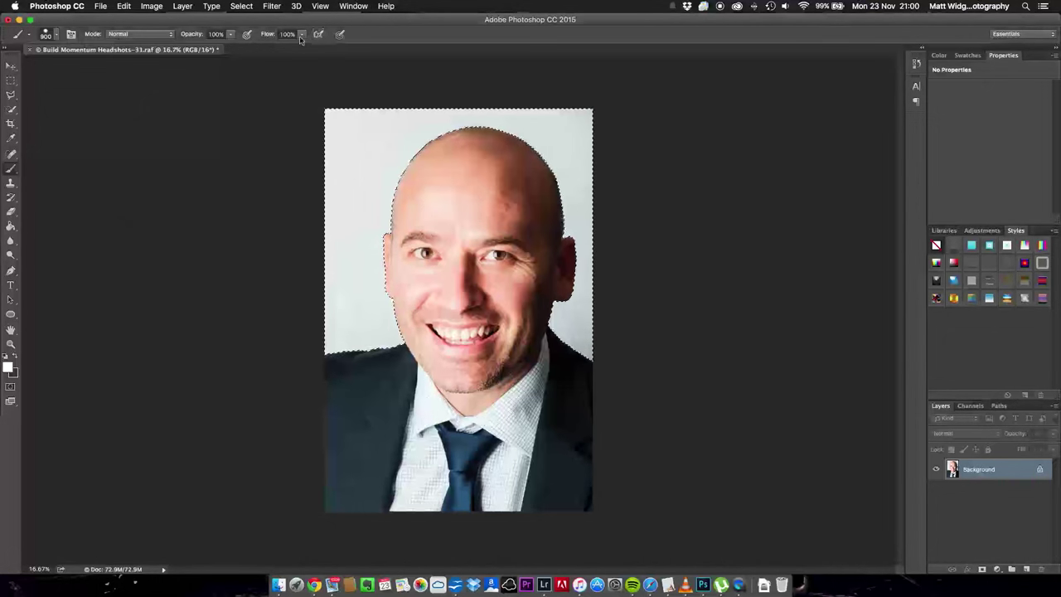
mouse_move(369, 174)
mouse_down()
mouse_move(389, 239)
mouse_move(394, 379)
mouse_move(320, 306)
mouse_move(329, 241)
mouse_move(345, 269)
mouse_move(364, 203)
mouse_move(350, 109)
mouse_move(394, 143)
mouse_move(532, 157)
mouse_move(389, 137)
mouse_up()
Step: Paint the remaining grey above and right of the head and neck white, then deselect
drag(552, 145, 569, 147)
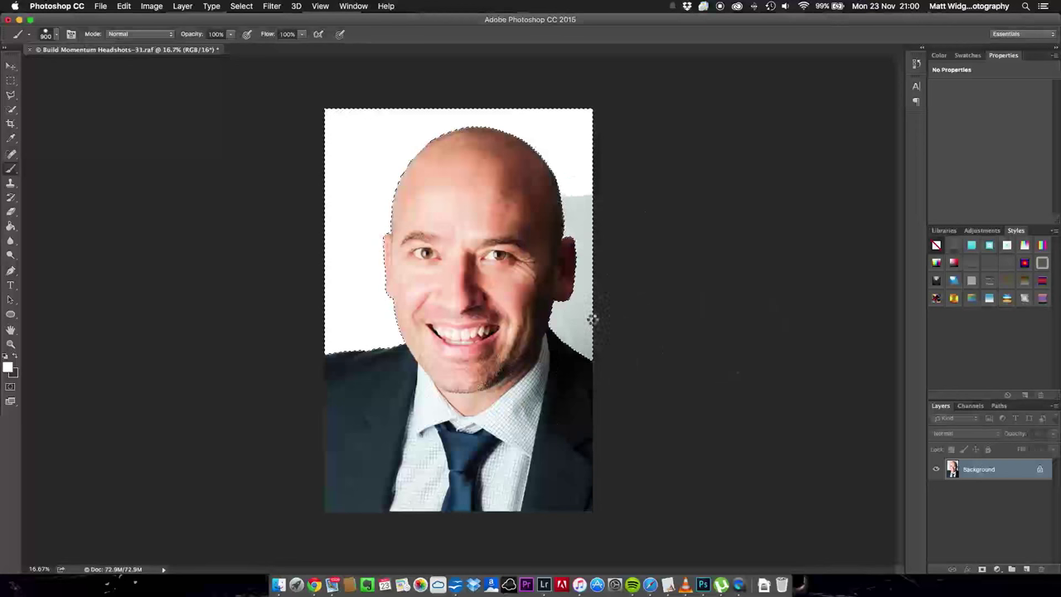
drag(592, 318, 592, 315)
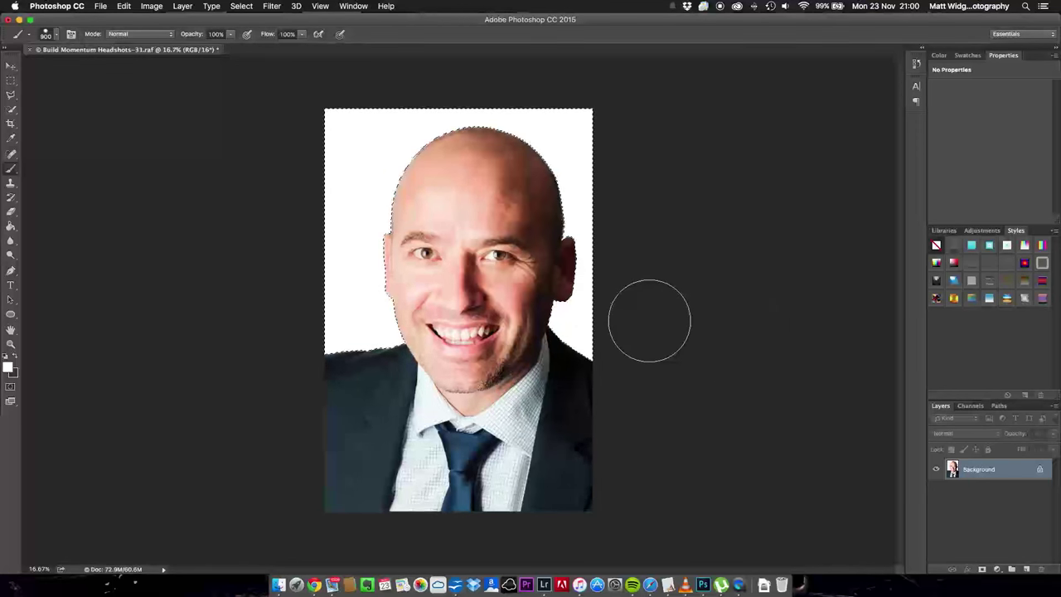
key(bracketright)
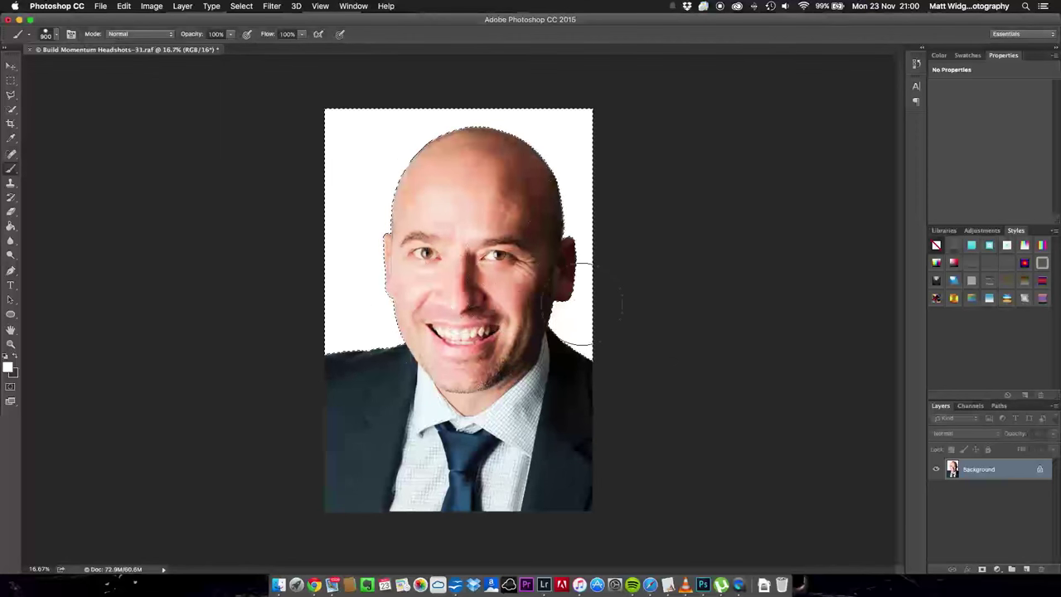
key(bracketleft)
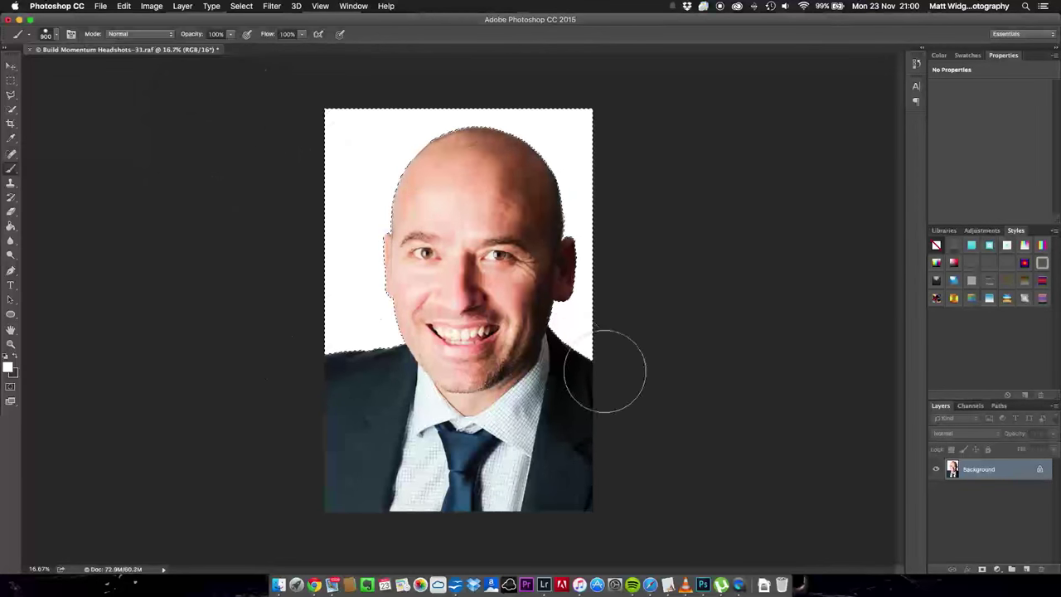
key(bracketright)
key(bracketright)
key(bracketright)
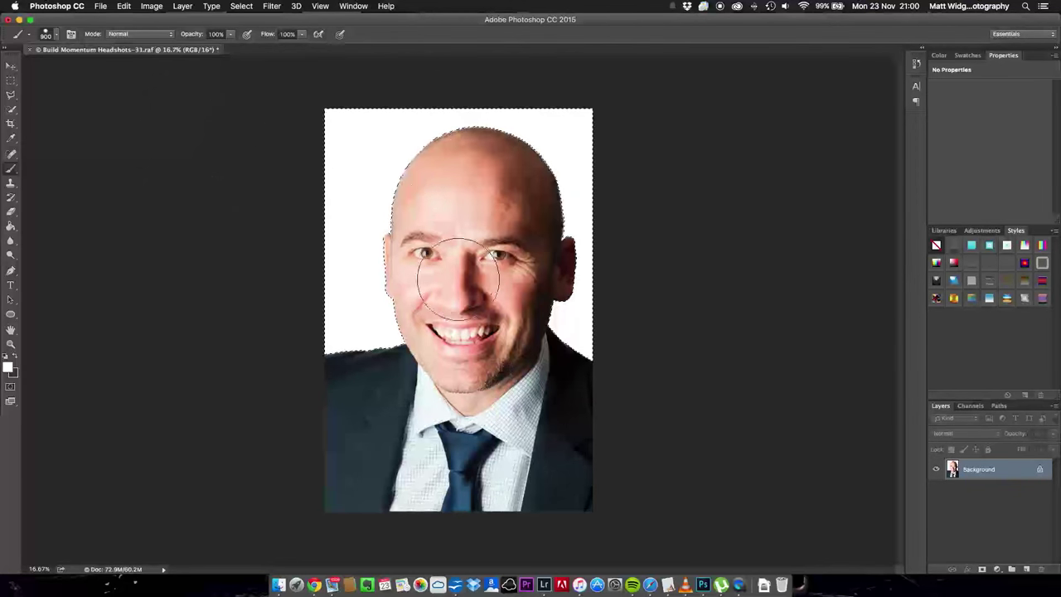
key(bracketleft)
key(bracketleft)
key(bracketleft)
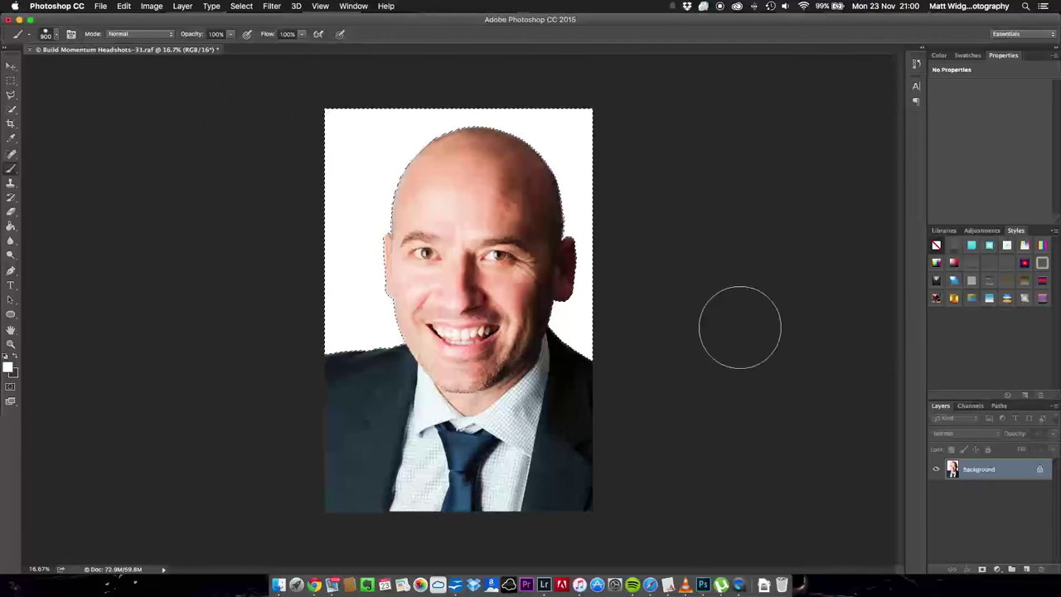
key(super+d)
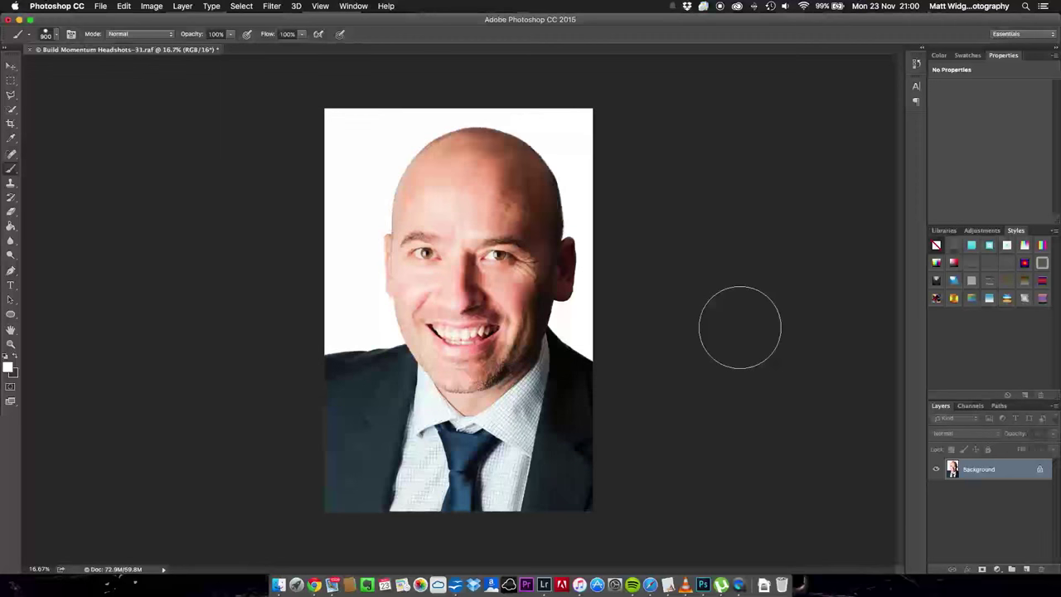
Step: Zoom to 50% on the crown of the head to inspect the white edge, then switch to the Move tool
key(super+equal)
key(super+equal)
key(super+equal)
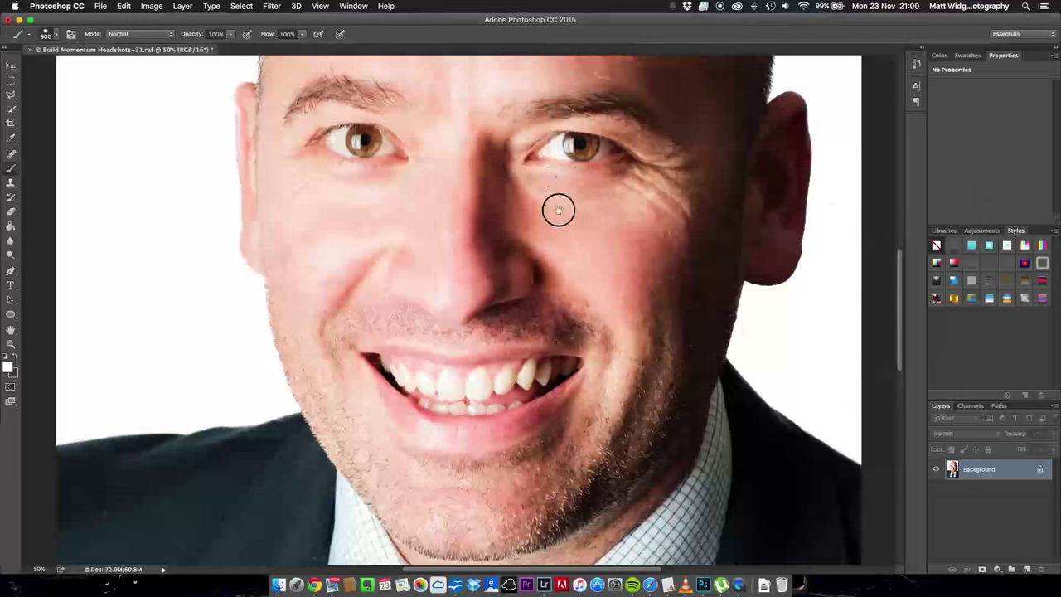
scroll(559, 208, up, 5)
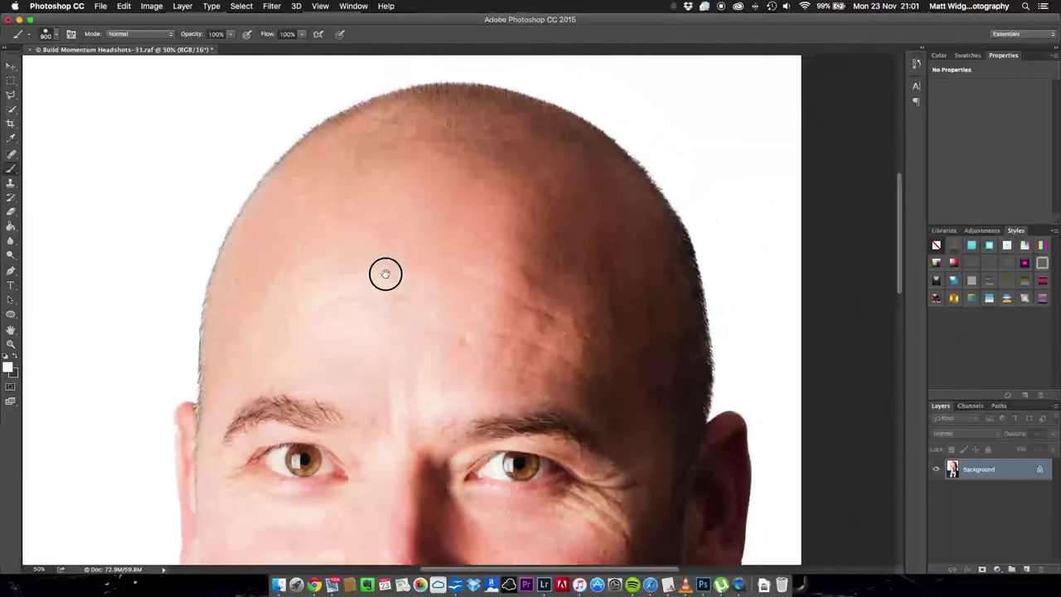
key(bracketright)
key(bracketright)
key(bracketright)
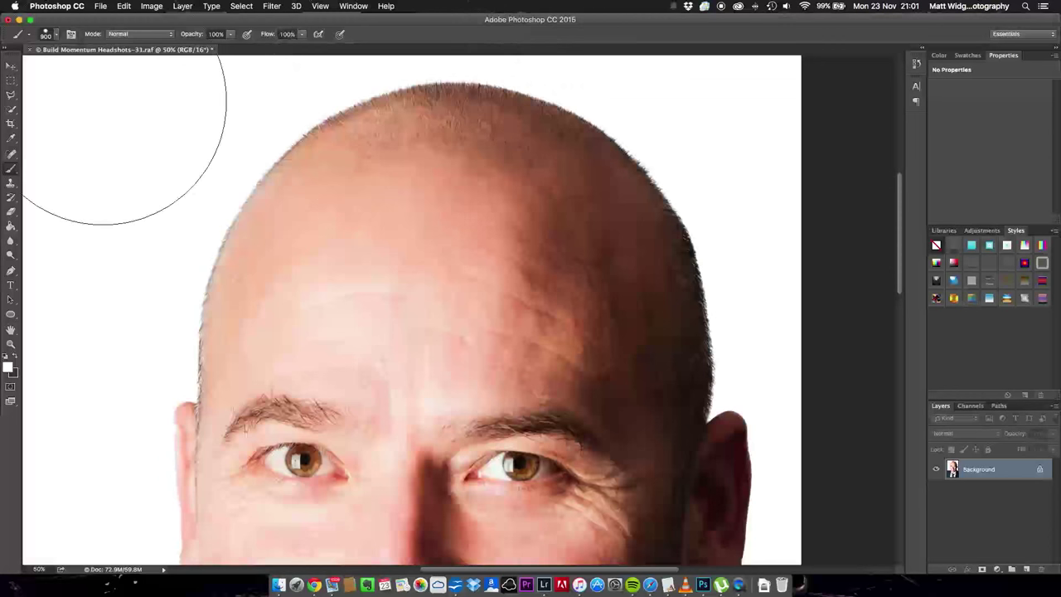
click(10, 65)
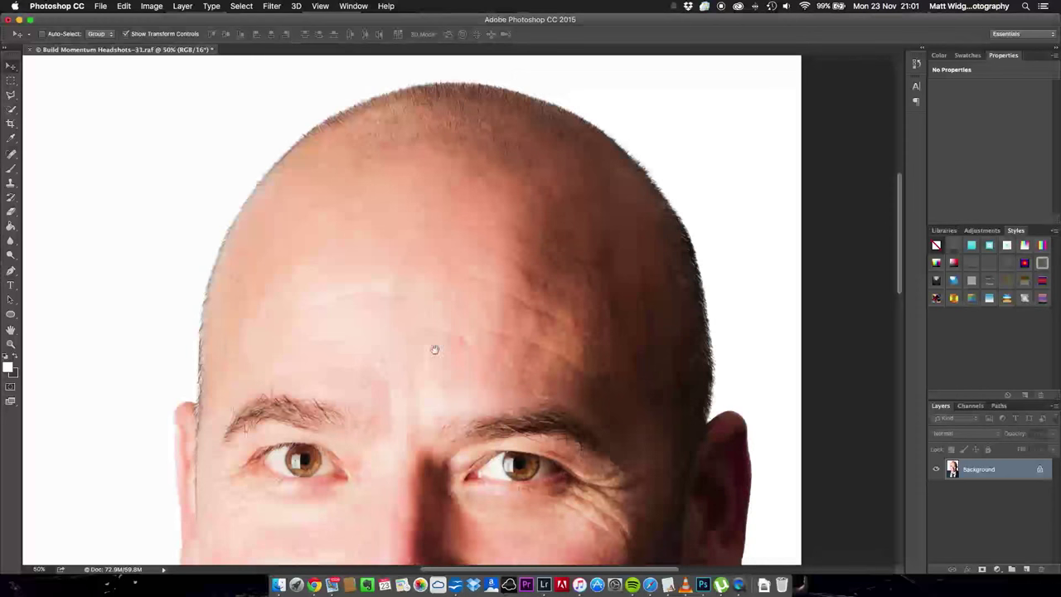
Step: Scroll down to check the mouth and collar edges, then zoom out to 16.7%
scroll(420, 363, down, 10)
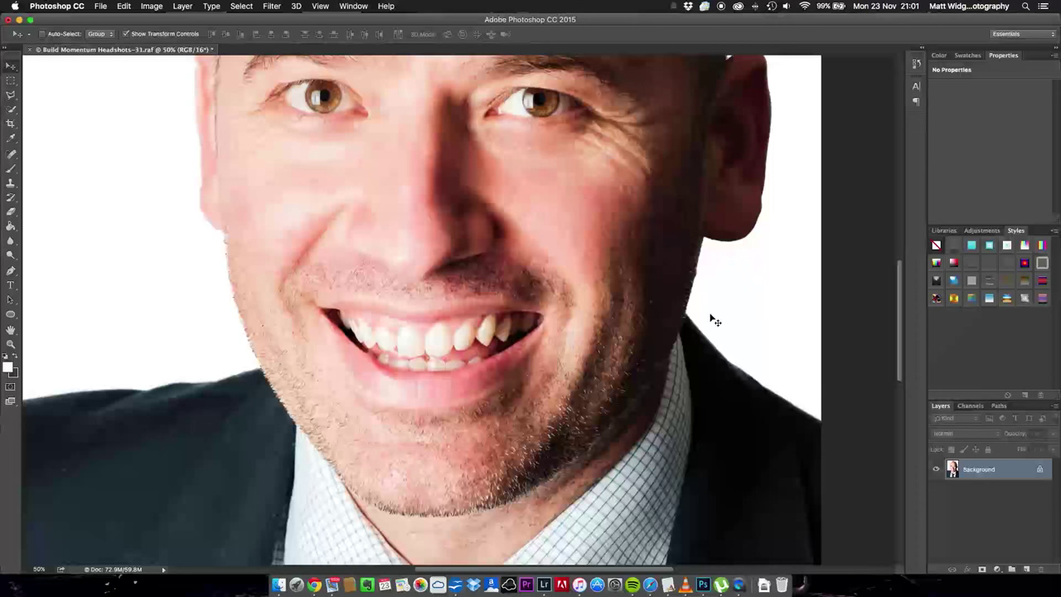
key(super+minus)
key(super+minus)
key(super+minus)
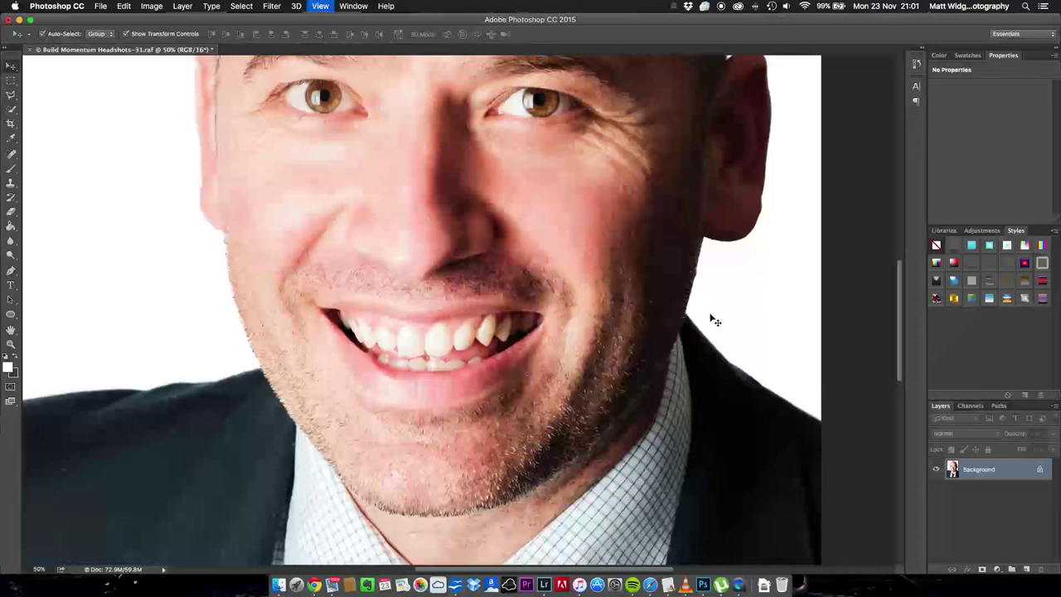